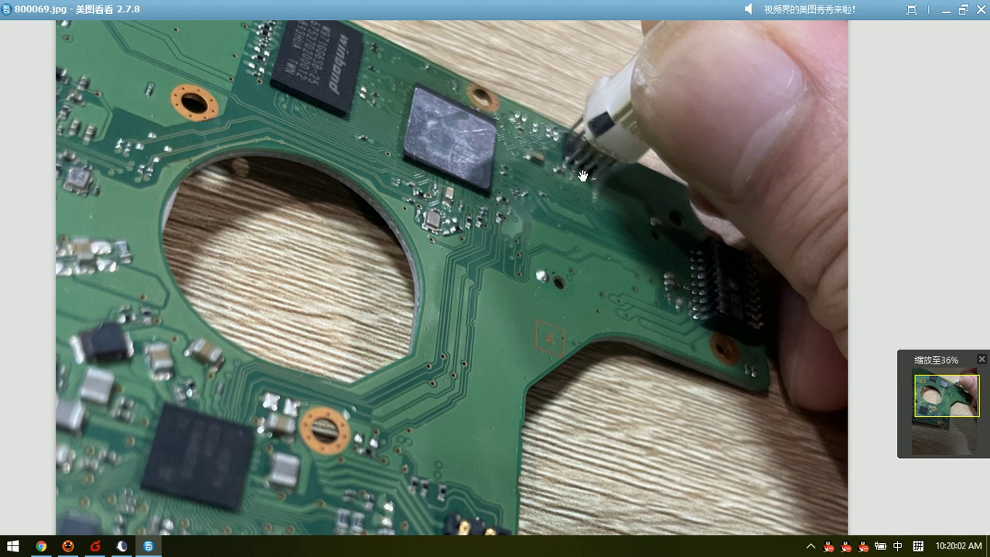
Examine the two circuit board photos, 800069.jpg and 800069-2.jpg, including the printed board number on the second
{"action": "scroll", "coordinate": [492, 238], "scroll_direction": "down", "scroll_amount": 1}
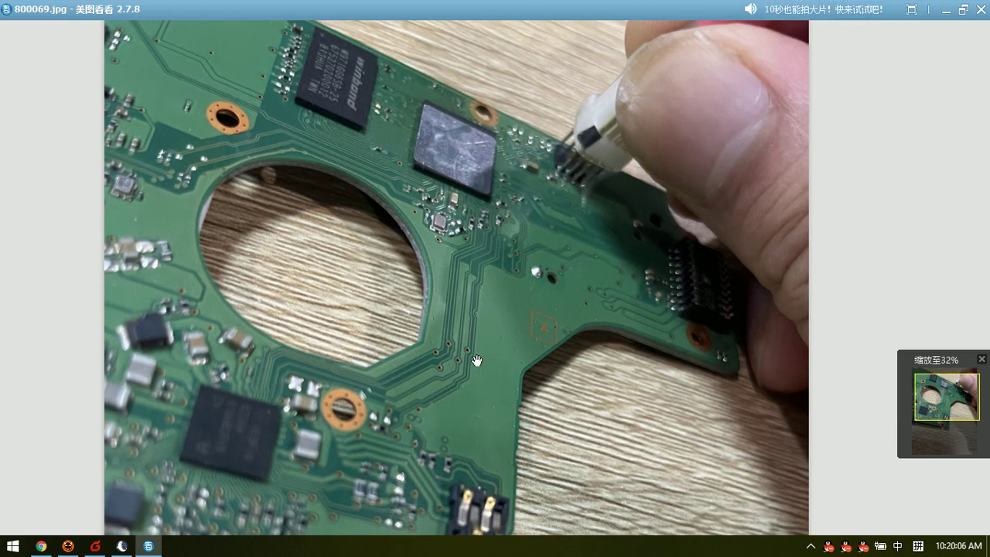
{"action": "key", "text": "Right"}
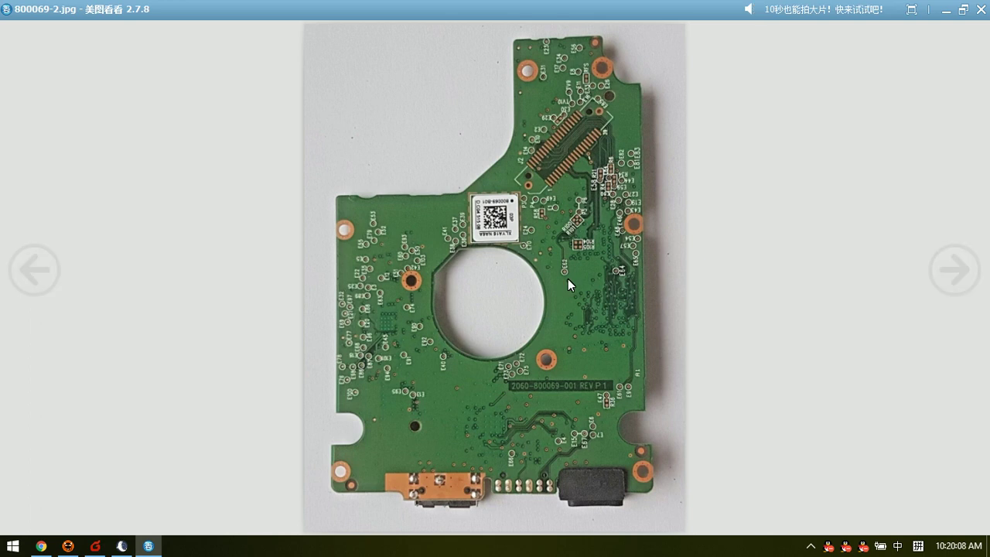
{"action": "scroll", "coordinate": [528, 390], "scroll_direction": "up", "scroll_amount": 3}
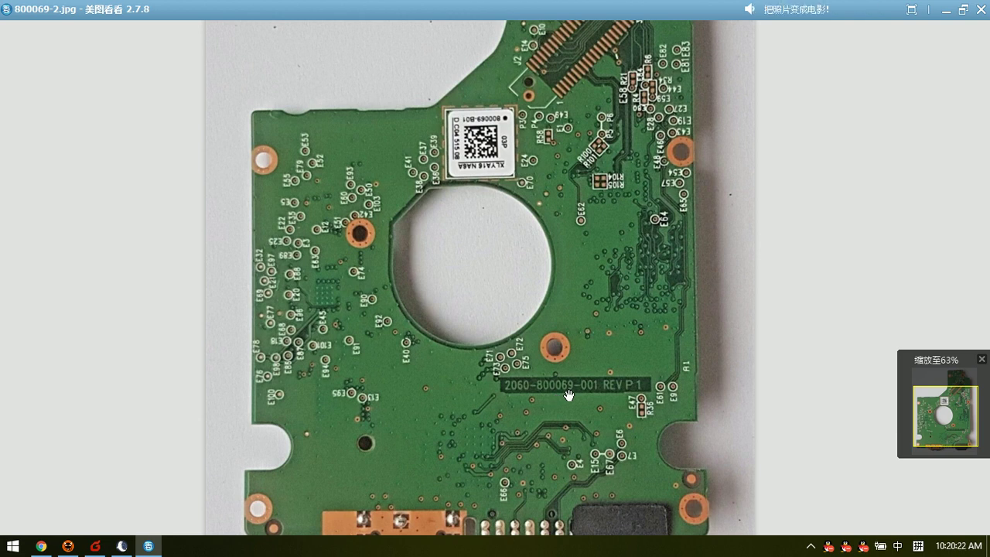
{"action": "scroll", "coordinate": [569, 395], "scroll_direction": "down", "scroll_amount": 1}
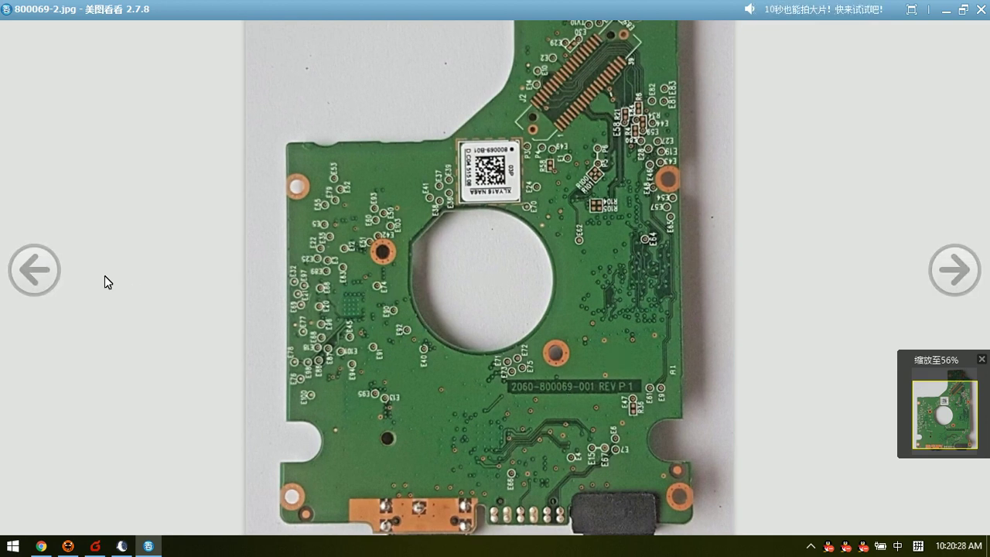
{"action": "left_click", "coordinate": [174, 272]}
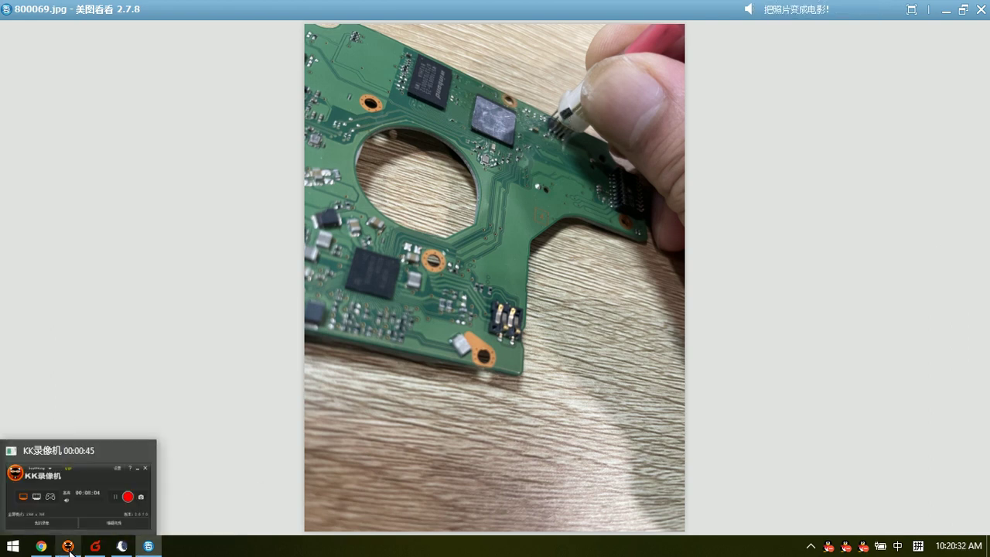
Switch to Chrome and examine the HDD ROM Chip Pin Reader Set product page, covering the programmer console, pin readers, USB cable and chip holders
{"action": "left_click", "coordinate": [44, 548]}
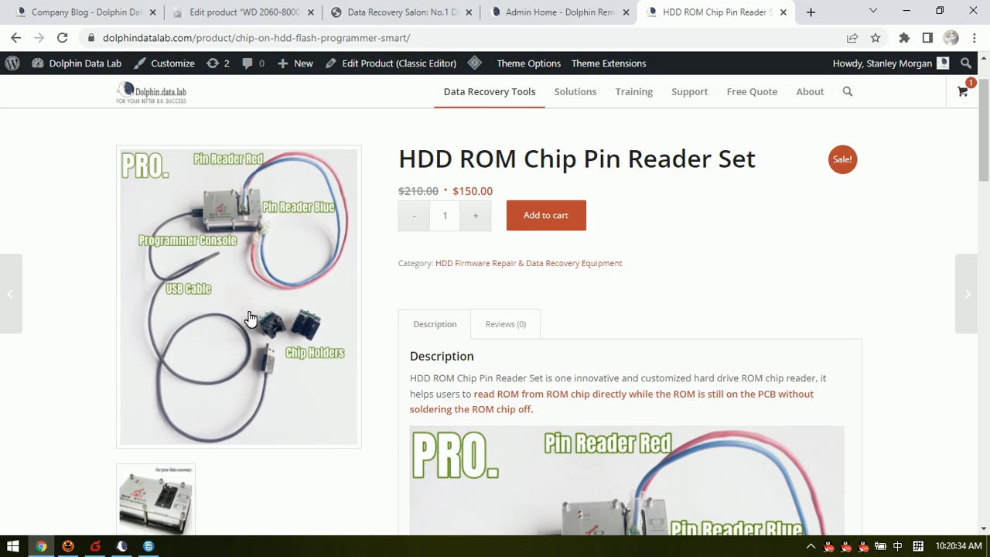
{"action": "scroll", "coordinate": [489, 331], "scroll_direction": "down", "scroll_amount": 1}
{"action": "scroll", "coordinate": [489, 331], "scroll_direction": "down", "scroll_amount": 3}
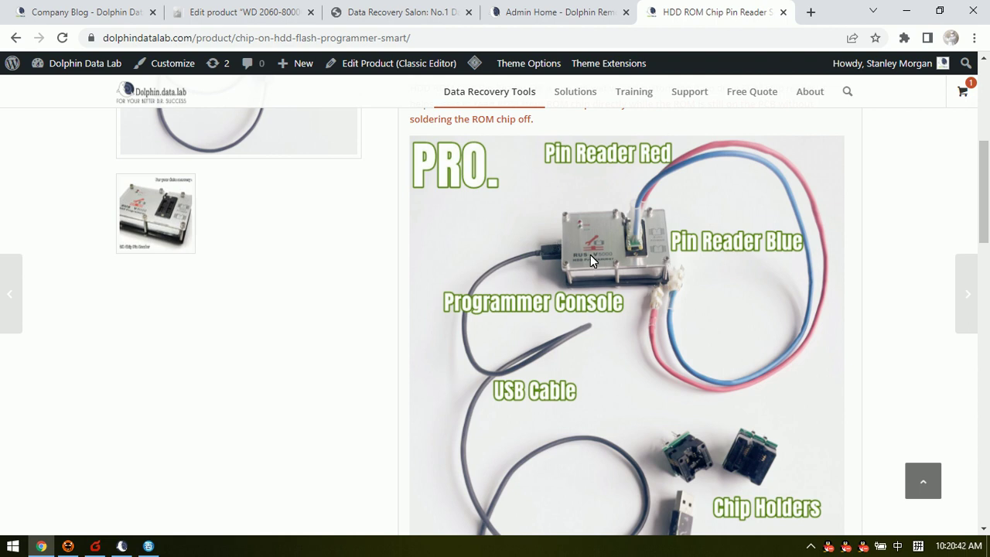
{"action": "scroll", "coordinate": [600, 267], "scroll_direction": "down", "scroll_amount": 1}
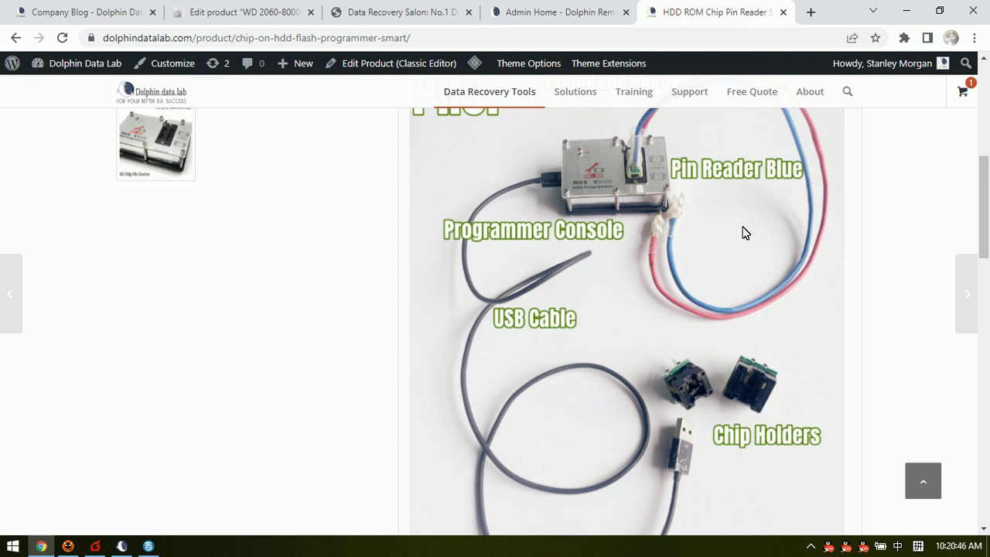
{"action": "scroll", "coordinate": [773, 201], "scroll_direction": "up", "scroll_amount": 1}
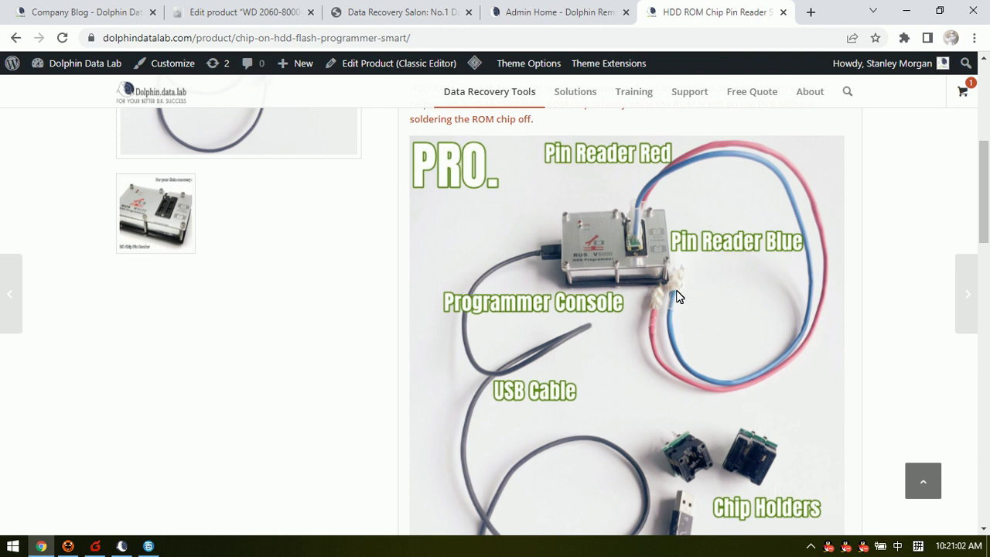
{"action": "scroll", "coordinate": [663, 352], "scroll_direction": "down", "scroll_amount": 1}
{"action": "scroll", "coordinate": [660, 336], "scroll_direction": "up", "scroll_amount": 1}
{"action": "scroll", "coordinate": [622, 359], "scroll_direction": "down", "scroll_amount": 2}
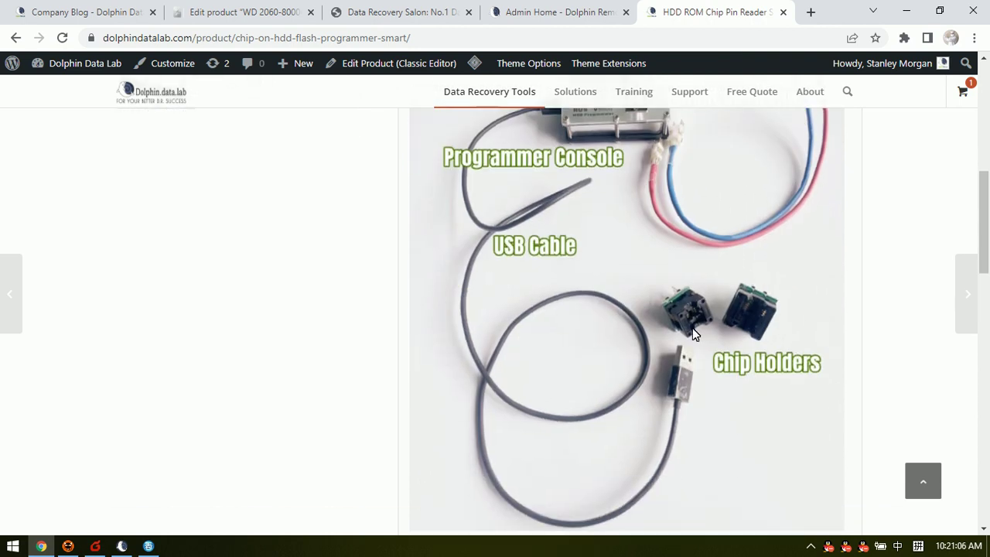
{"action": "scroll", "coordinate": [647, 301], "scroll_direction": "up", "scroll_amount": 1}
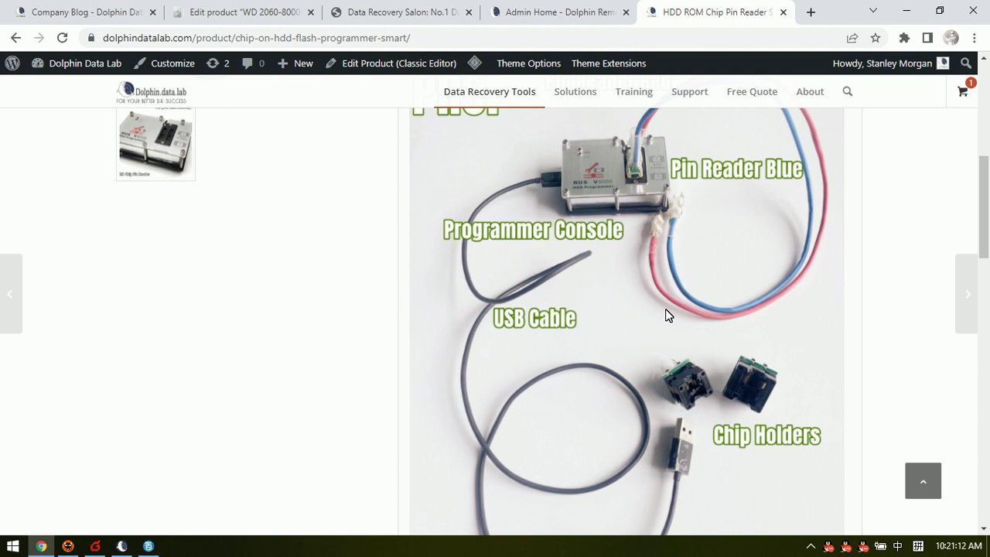
{"action": "scroll", "coordinate": [679, 283], "scroll_direction": "up", "scroll_amount": 1}
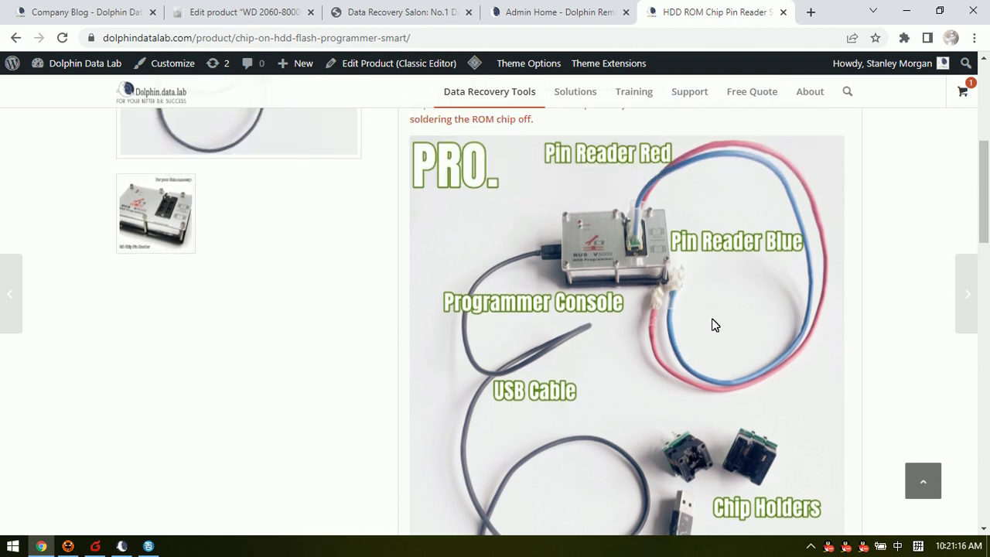
{"action": "scroll", "coordinate": [703, 332], "scroll_direction": "down", "scroll_amount": 1}
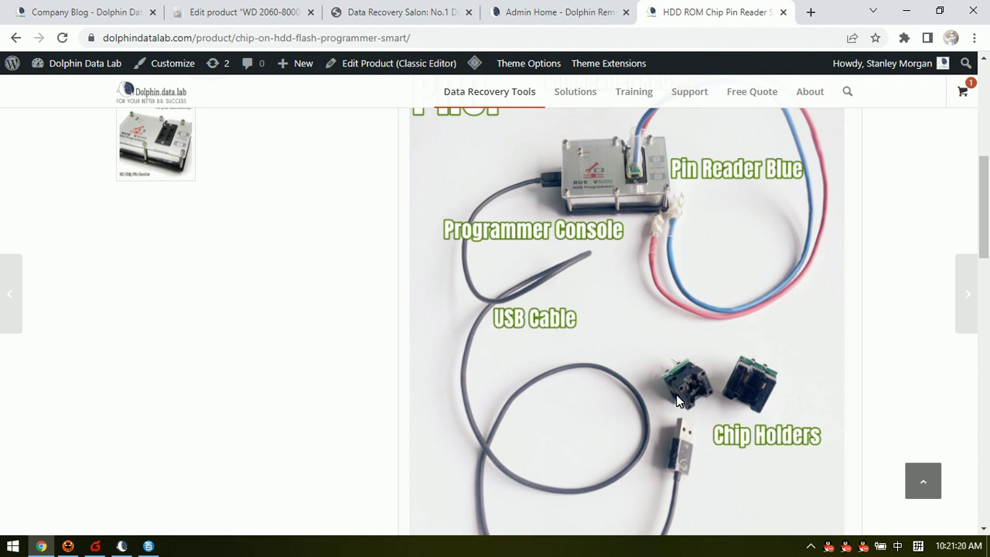
{"action": "scroll", "coordinate": [735, 378], "scroll_direction": "down", "scroll_amount": 1}
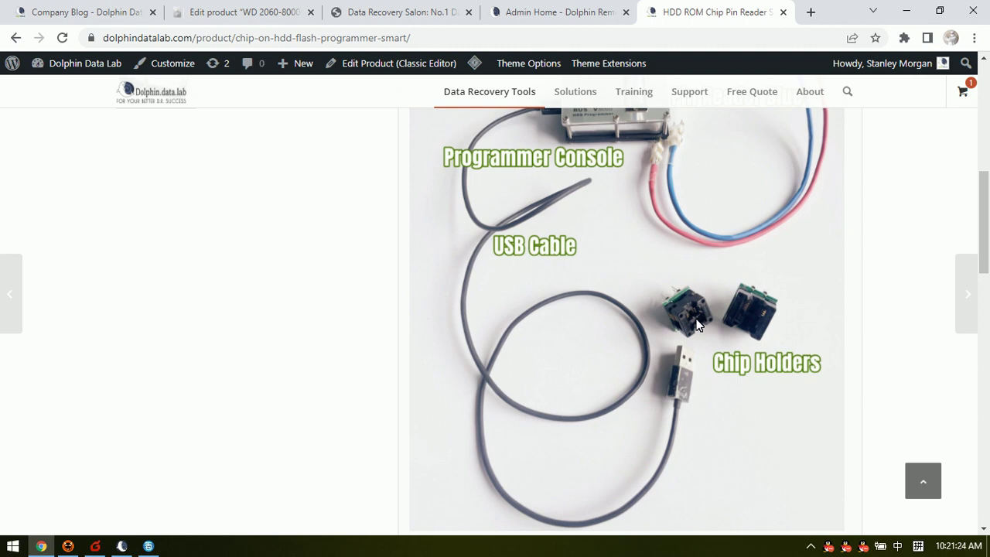
{"action": "scroll", "coordinate": [697, 323], "scroll_direction": "up", "scroll_amount": 3}
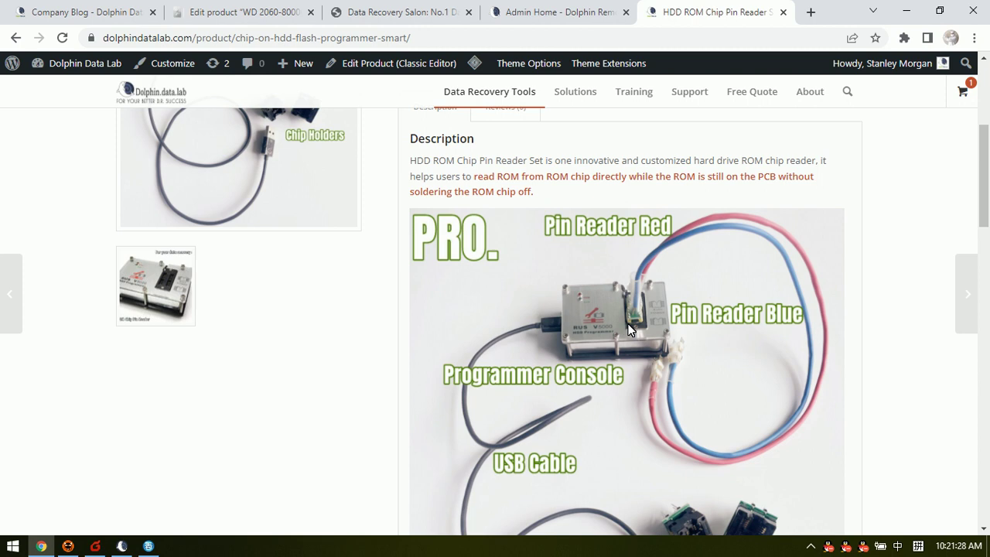
{"action": "scroll", "coordinate": [628, 333], "scroll_direction": "up", "scroll_amount": 1}
{"action": "scroll", "coordinate": [649, 356], "scroll_direction": "down", "scroll_amount": 1}
Minimize the browser and the photo viewer, and launch RUS Rom Pro from the desktop
{"action": "mouse_move", "coordinate": [83, 551]}
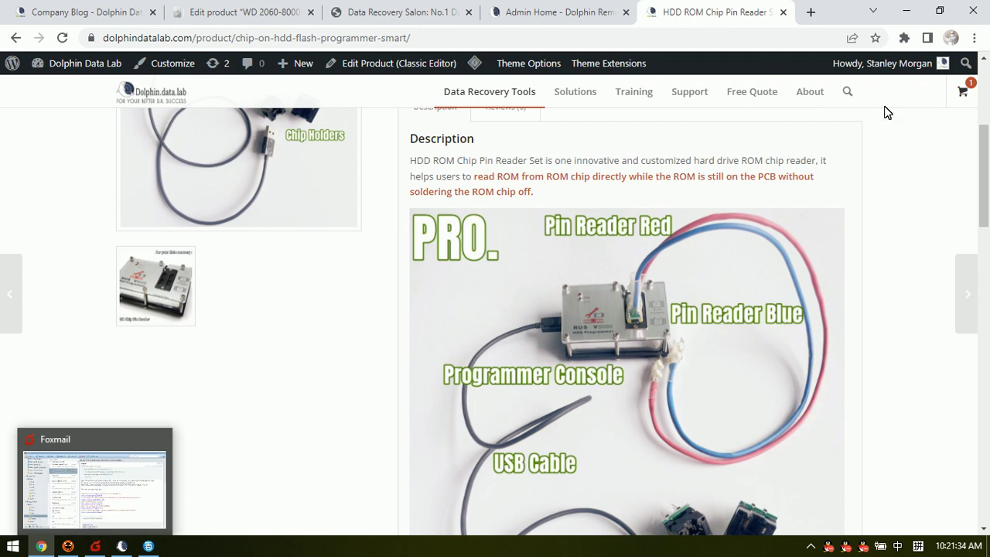
{"action": "left_click", "coordinate": [907, 11]}
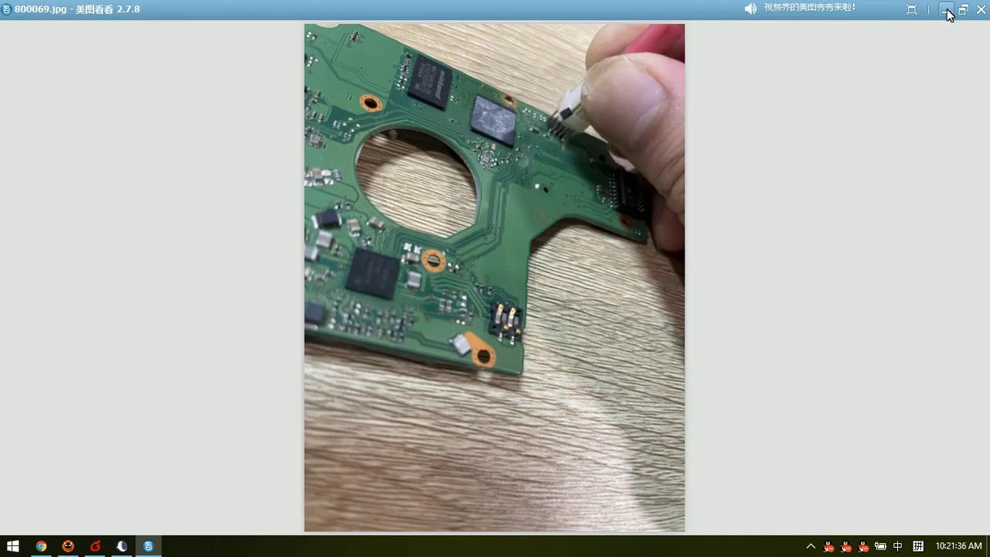
{"action": "left_click", "coordinate": [913, 11]}
{"action": "double_click", "coordinate": [287, 32]}
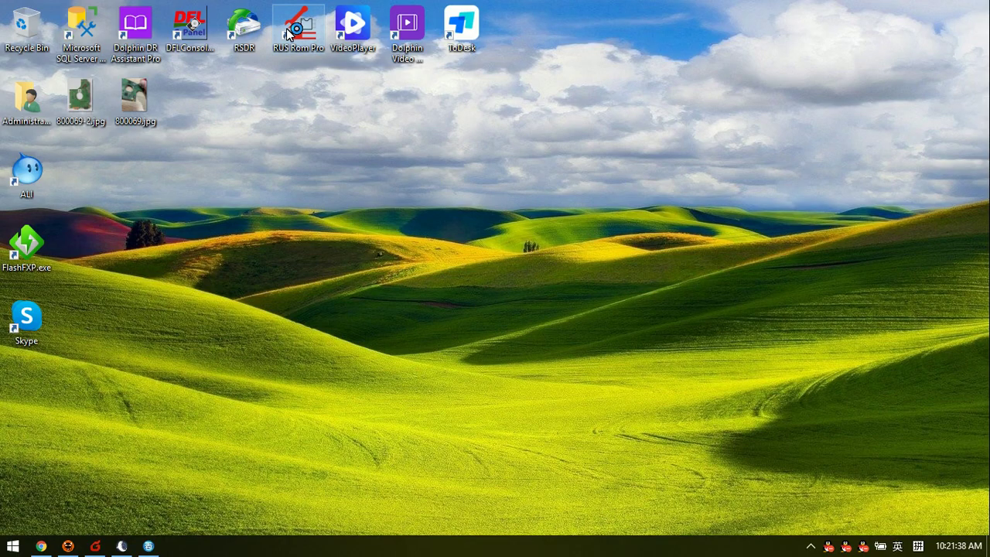
{"action": "left_click_drag", "start_coordinate": [575, 49], "coordinate": [571, 68]}
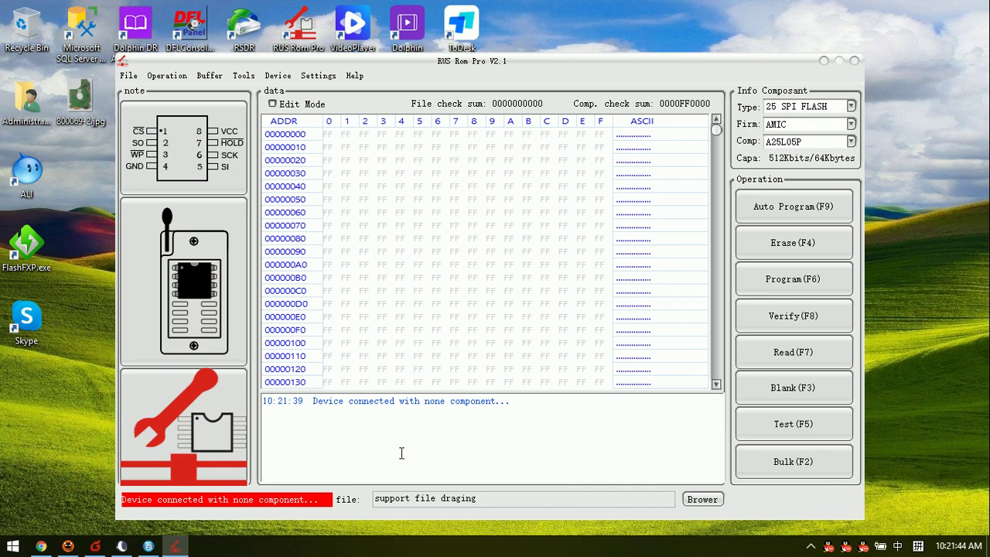
Switch to the photo viewer and examine in 800069.jpg where the pin reader touches the circuit board
{"action": "left_click", "coordinate": [148, 546]}
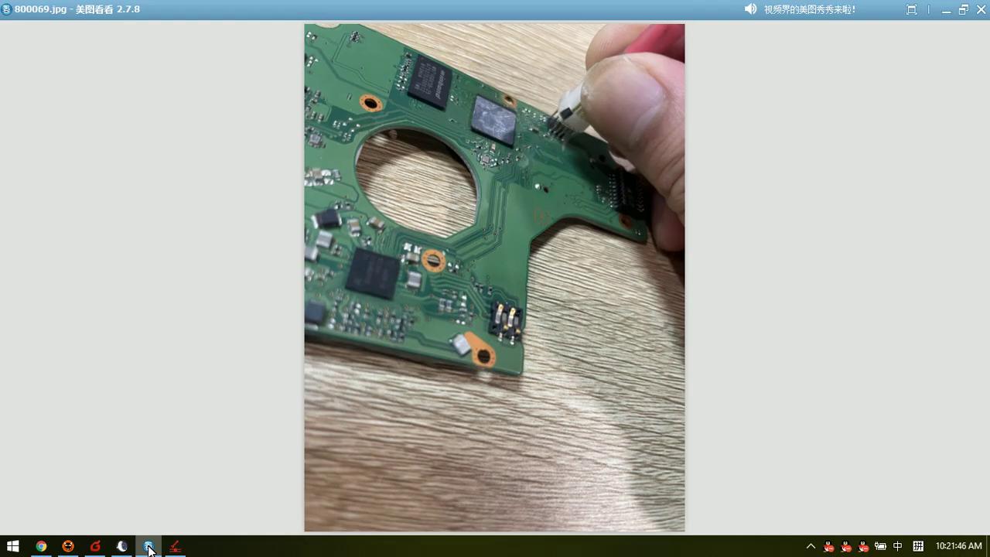
{"action": "scroll", "coordinate": [515, 207], "scroll_direction": "up", "scroll_amount": 2}
{"action": "left_click_drag", "start_coordinate": [516, 208], "coordinate": [478, 250]}
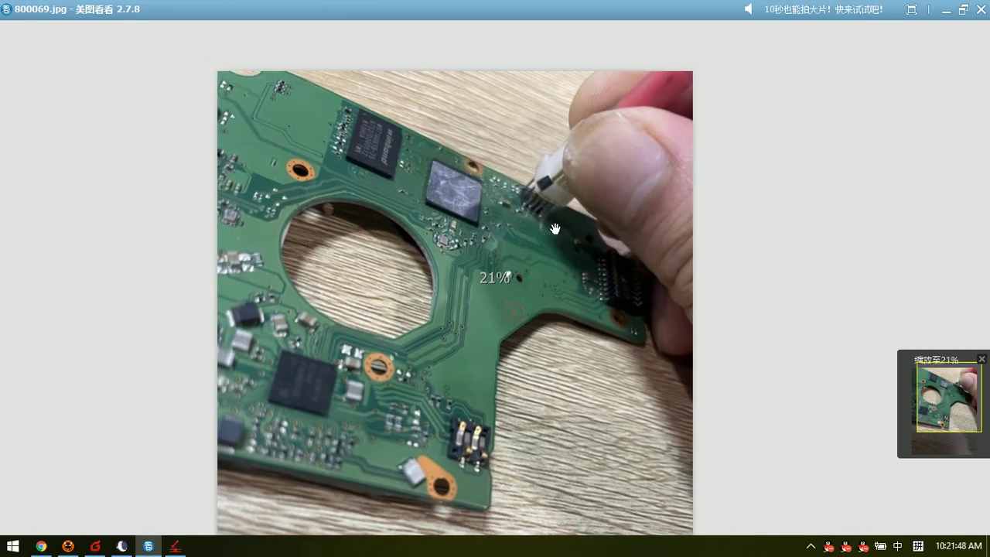
{"action": "scroll", "coordinate": [555, 201], "scroll_direction": "up", "scroll_amount": 1}
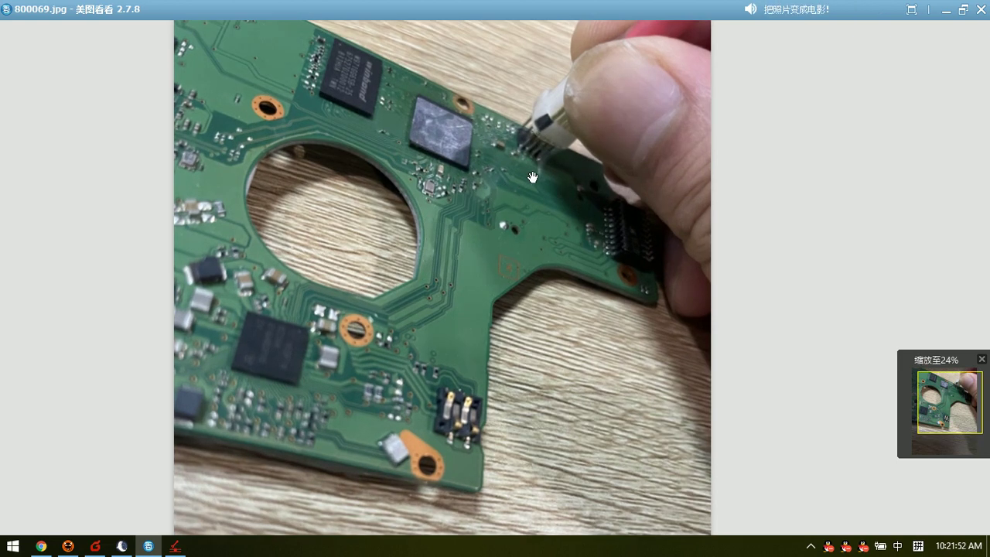
{"action": "scroll", "coordinate": [542, 153], "scroll_direction": "up", "scroll_amount": 2}
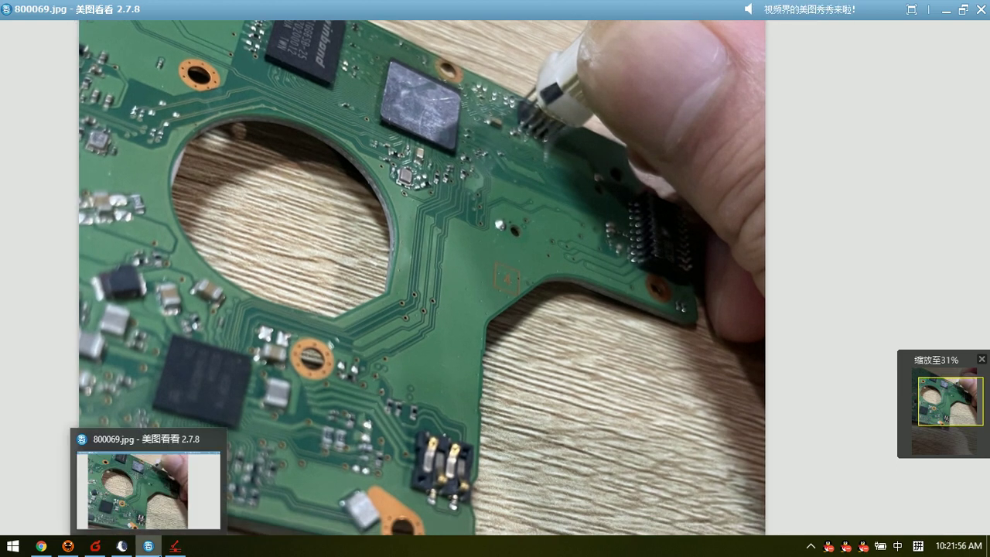
Switch to RUS Rom Pro, read and verify the connected ROM chip, and write the data back with Auto Program
{"action": "left_click", "coordinate": [175, 546]}
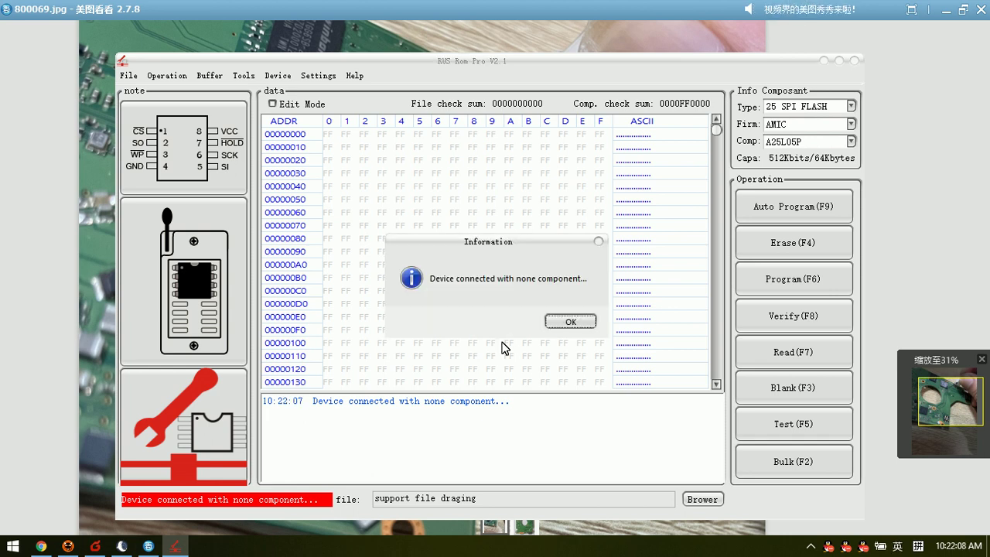
{"action": "key", "text": "Return"}
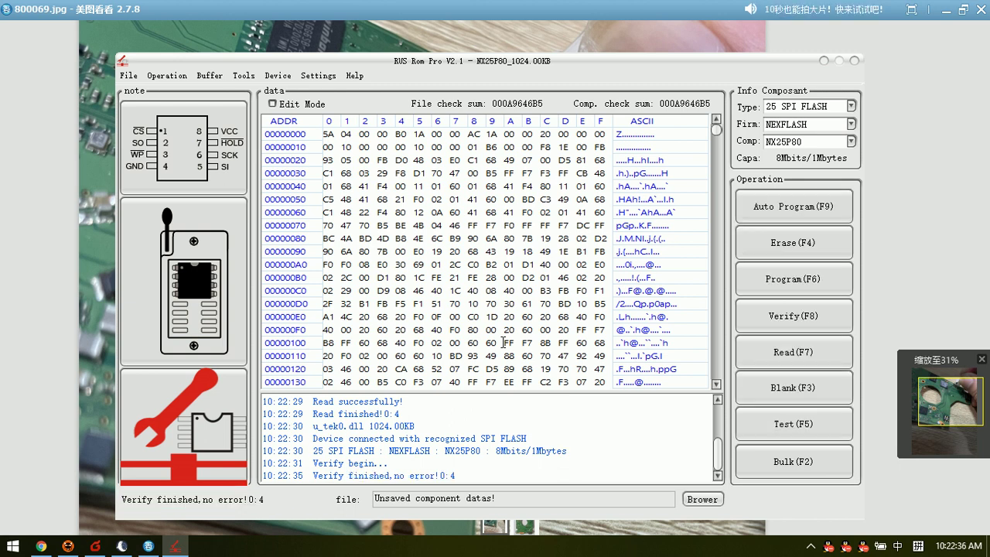
{"action": "key", "text": "F4"}
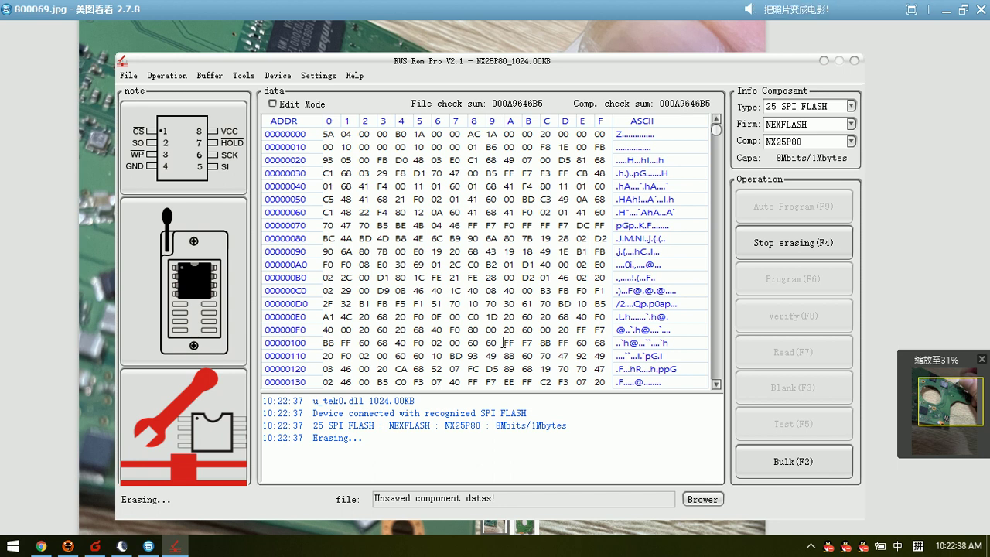
{"action": "key", "text": "F6"}
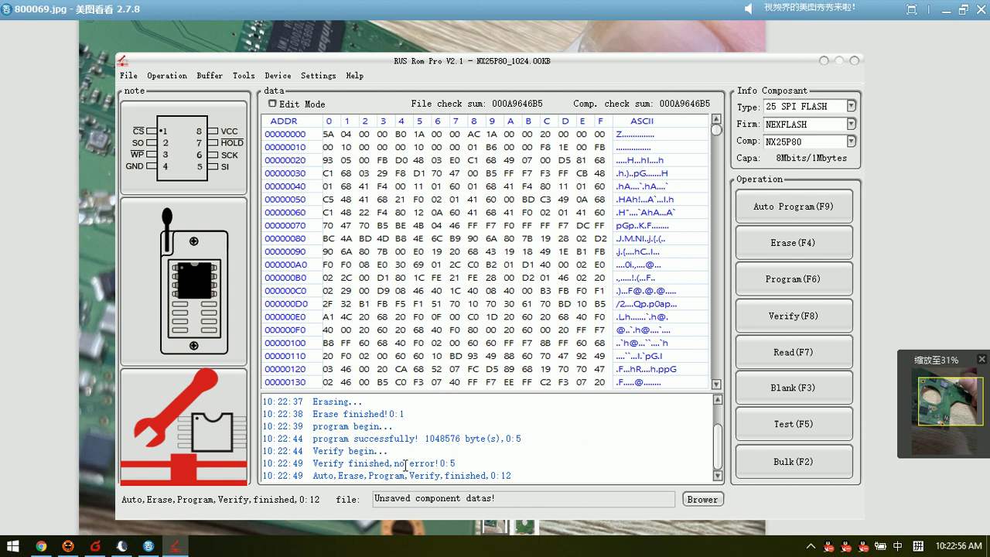
Examine the RUS Rom Pro operation log for the chip detection, erase, program and verify entries
{"action": "left_click_drag", "start_coordinate": [395, 464], "coordinate": [443, 463]}
{"action": "left_click", "coordinate": [455, 439]}
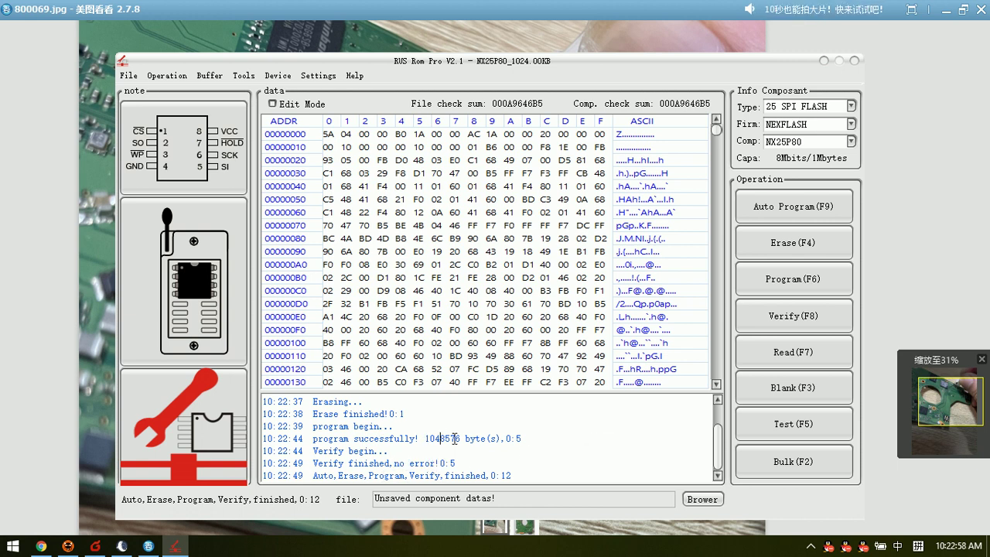
{"action": "left_click_drag", "start_coordinate": [529, 472], "coordinate": [270, 478]}
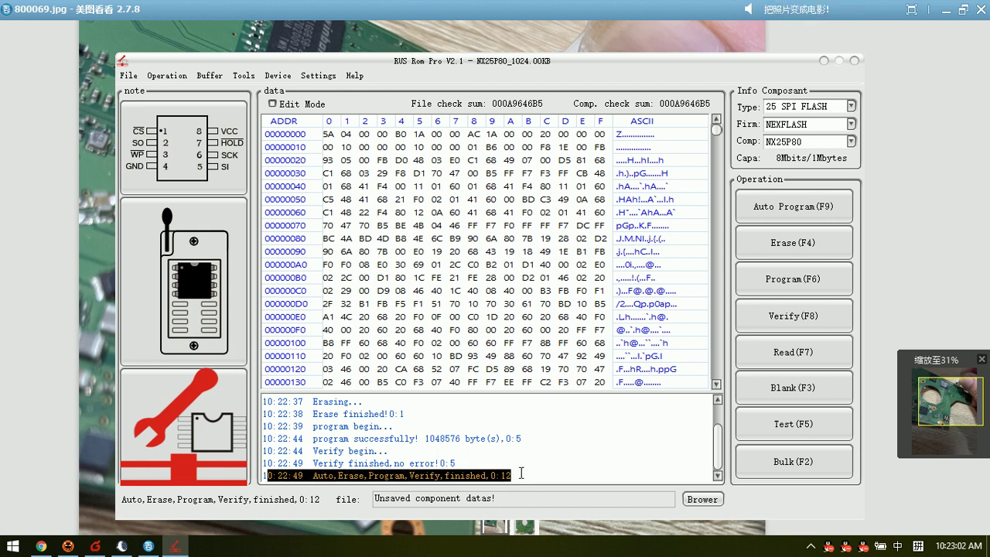
{"action": "left_click", "coordinate": [531, 474]}
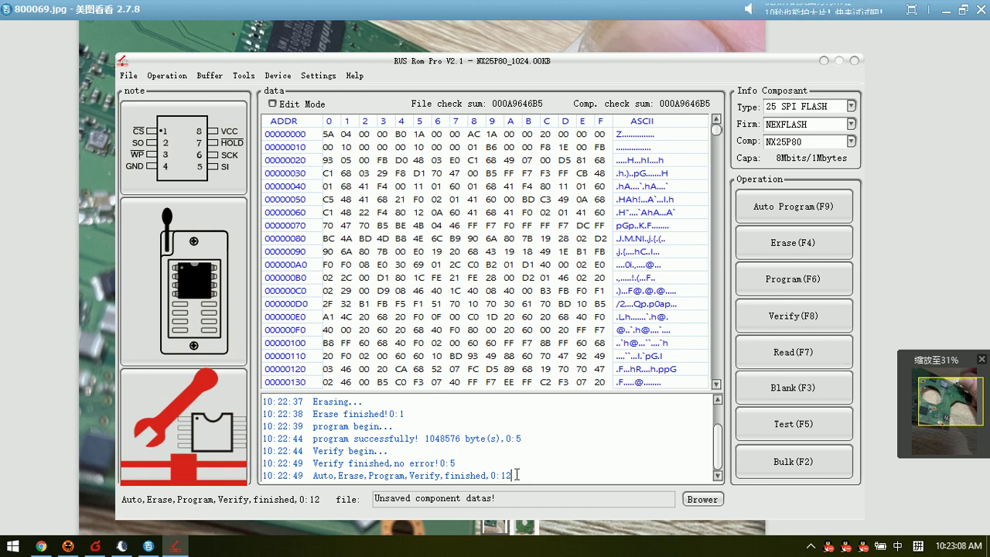
{"action": "left_click_drag", "start_coordinate": [516, 475], "coordinate": [265, 400]}
{"action": "left_click", "coordinate": [533, 439]}
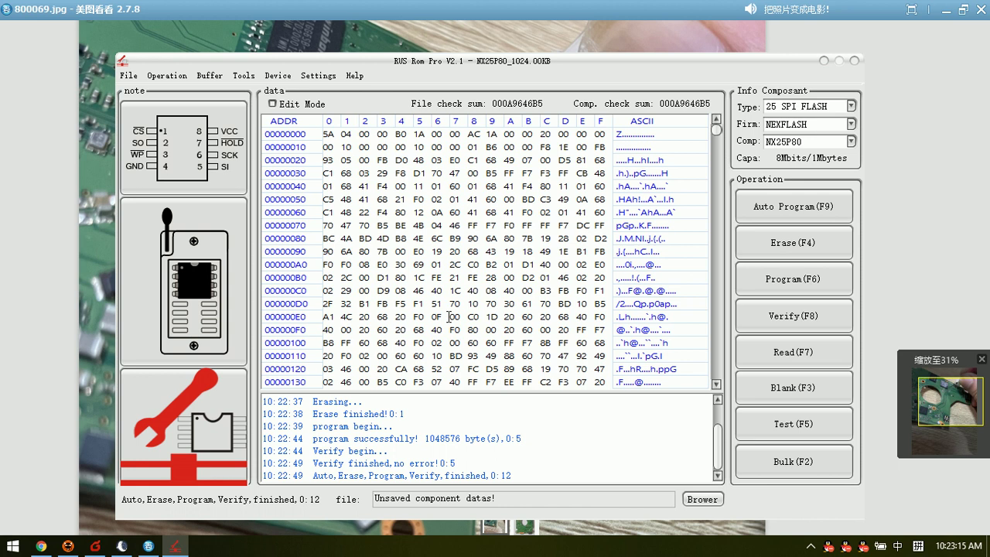
{"action": "left_click_drag", "start_coordinate": [593, 68], "coordinate": [582, 43]}
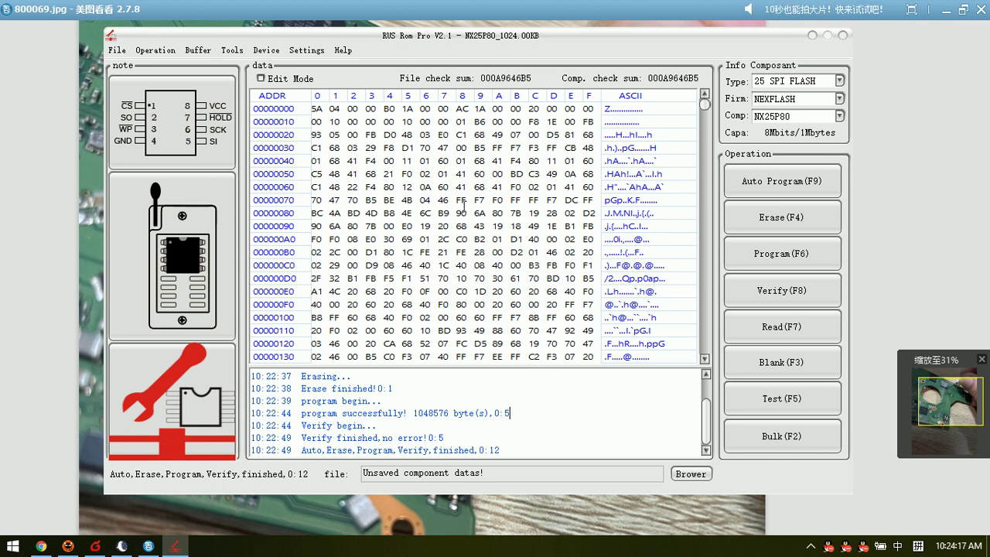
{"action": "scroll", "coordinate": [422, 384], "scroll_direction": "up", "scroll_amount": 1}
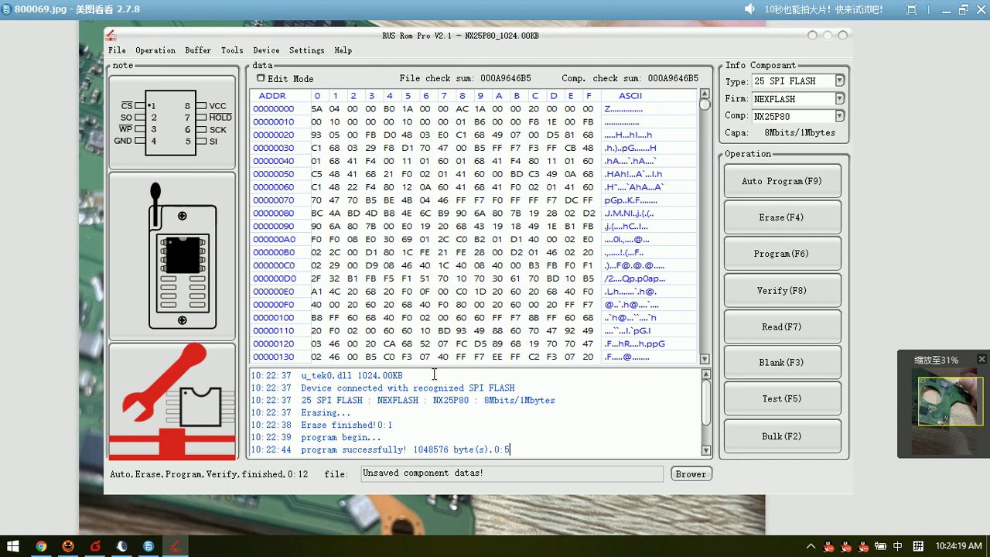
{"action": "scroll", "coordinate": [437, 372], "scroll_direction": "down", "scroll_amount": 1}
{"action": "scroll", "coordinate": [437, 373], "scroll_direction": "down", "scroll_amount": 1}
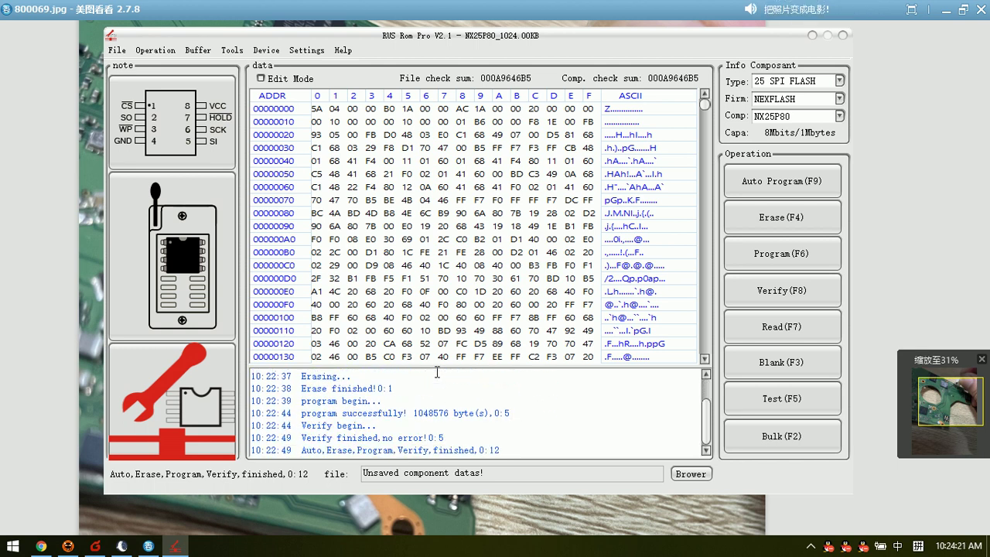
{"action": "scroll", "coordinate": [437, 372], "scroll_direction": "up", "scroll_amount": 1}
{"action": "left_click_drag", "start_coordinate": [550, 45], "coordinate": [545, 72]}
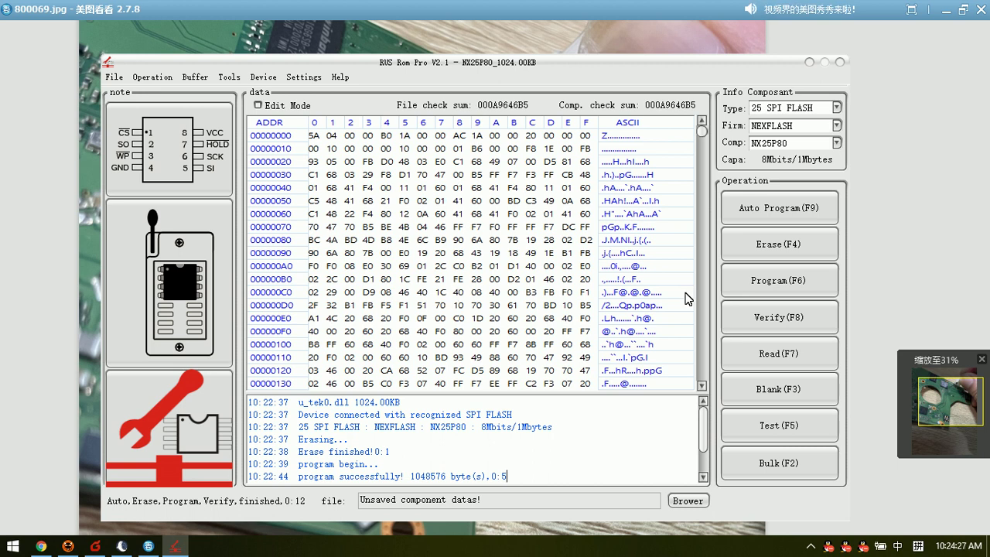
Switch to the photo viewer and examine the printed board number in 800069-2.jpg
{"action": "left_click", "coordinate": [903, 176]}
{"action": "left_click", "coordinate": [953, 268]}
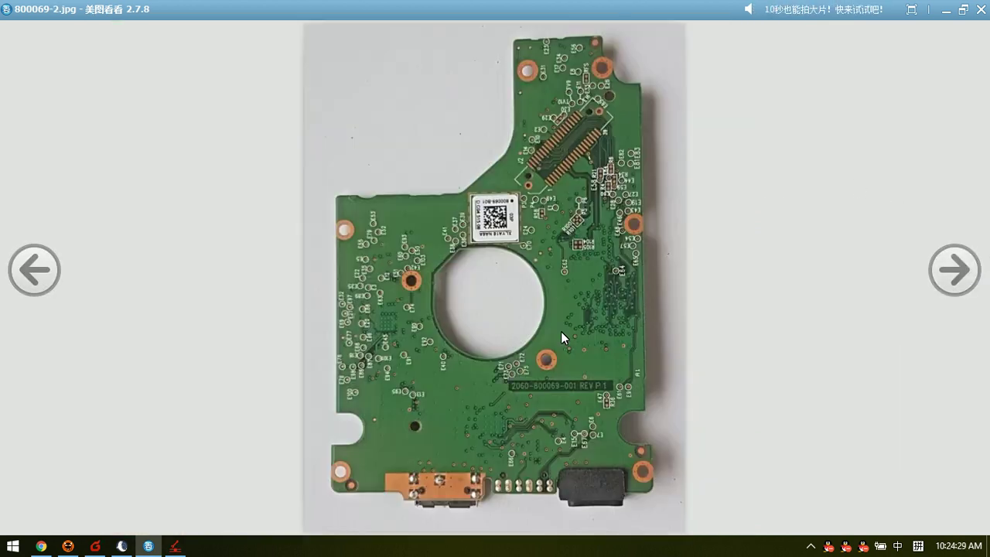
{"action": "scroll", "coordinate": [559, 406], "scroll_direction": "up", "scroll_amount": 2}
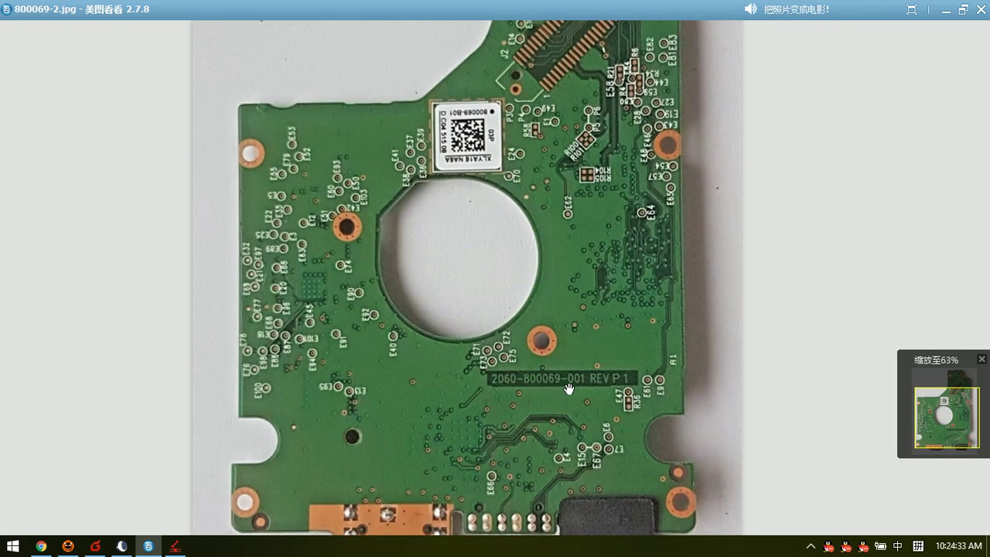
{"action": "scroll", "coordinate": [588, 330], "scroll_direction": "down", "scroll_amount": 1}
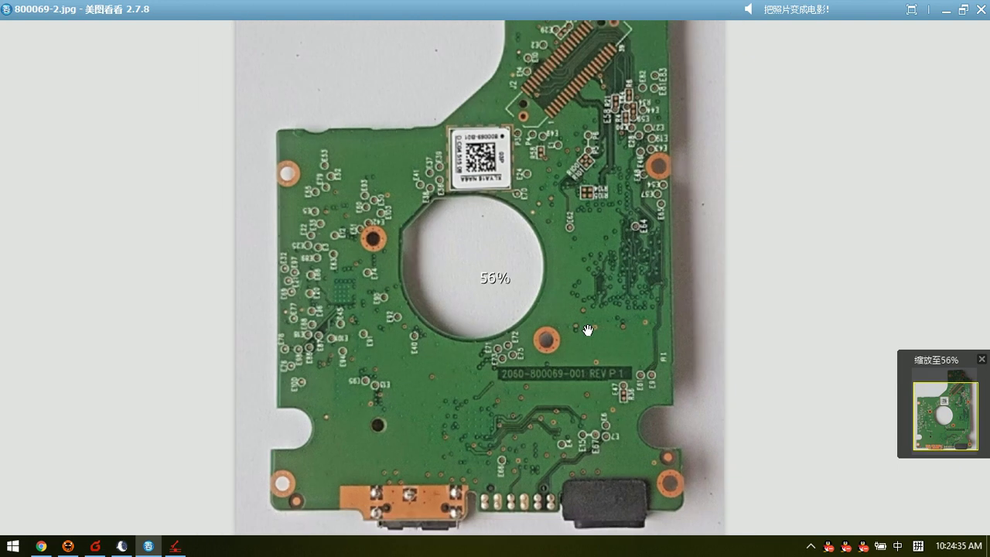